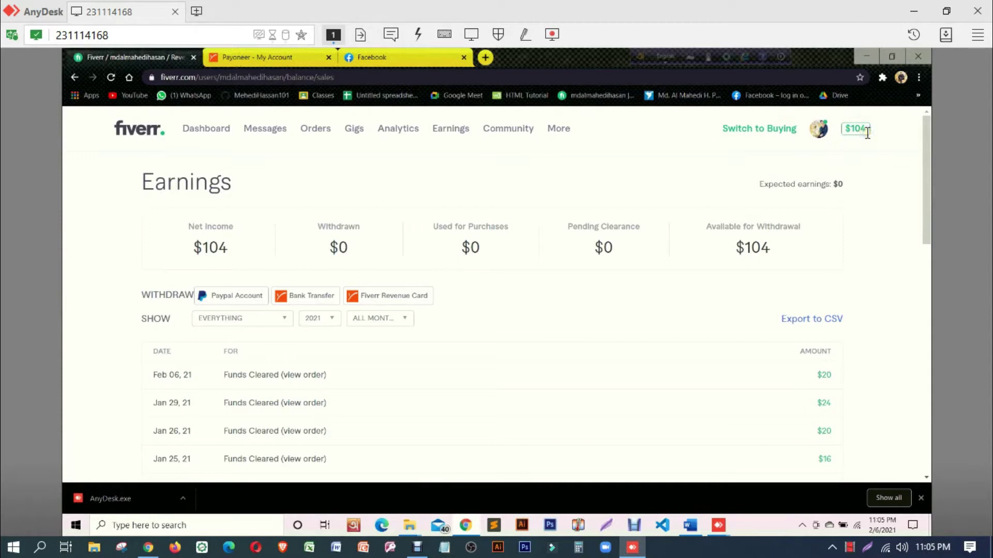
Review the net income and the amount available for withdrawal on the Fiverr earnings page, and start a bank transfer withdrawal
drag(742, 248, 773, 249)
drag(196, 247, 228, 246)
drag(926, 240, 924, 120)
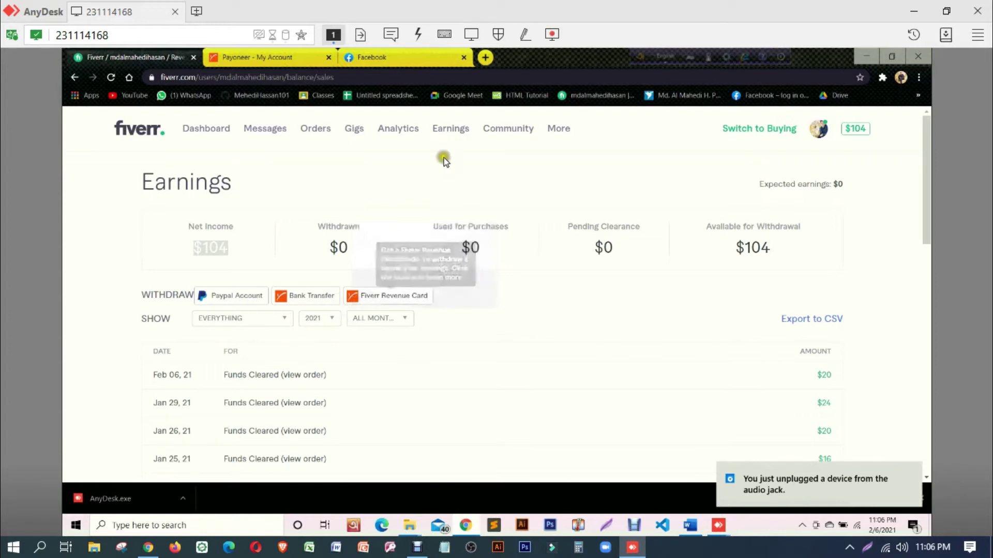
click(305, 299)
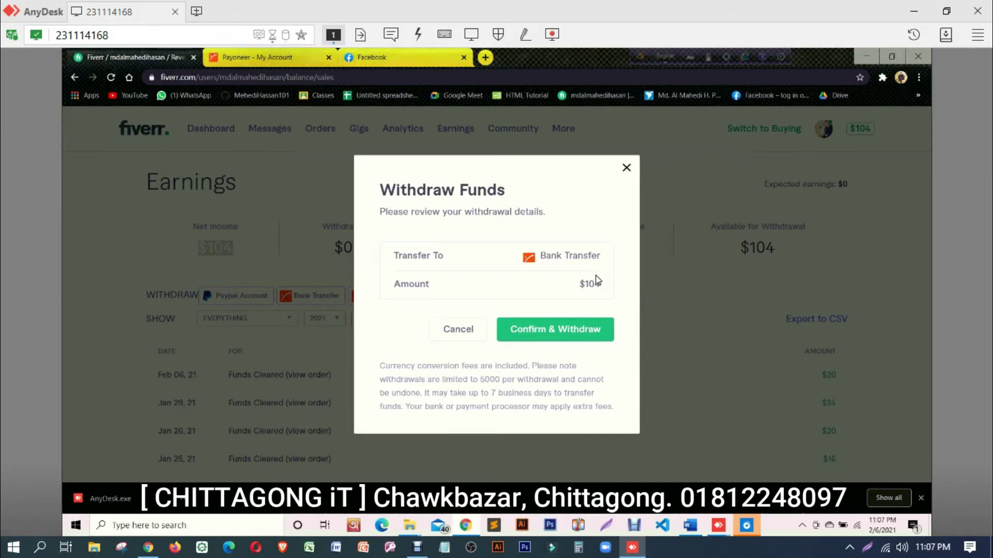
Switch to the Payoneer account, look over the currency balances on its dashboard and reload the page
key(ctrl+Tab)
scroll(596, 275, up, 2)
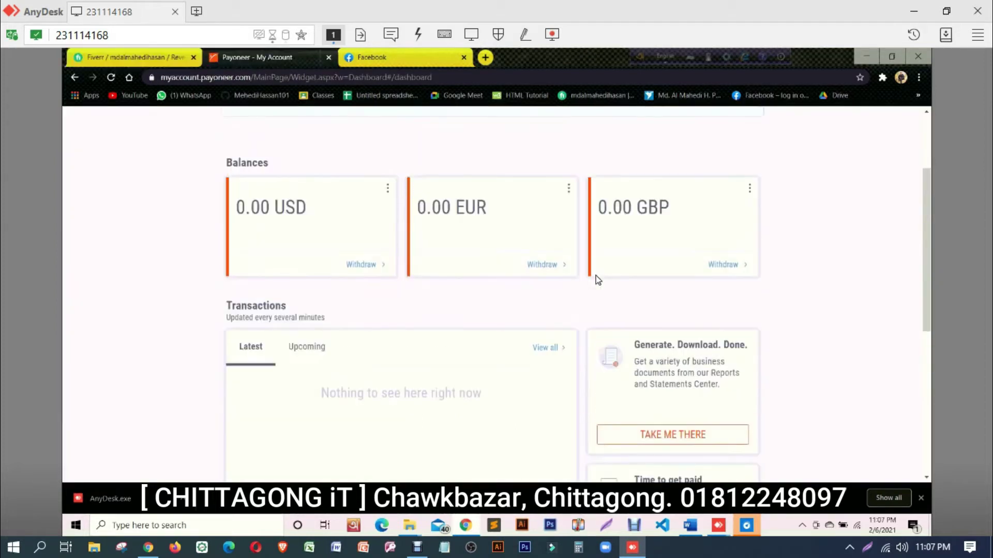
scroll(595, 275, up, 2)
key(F5)
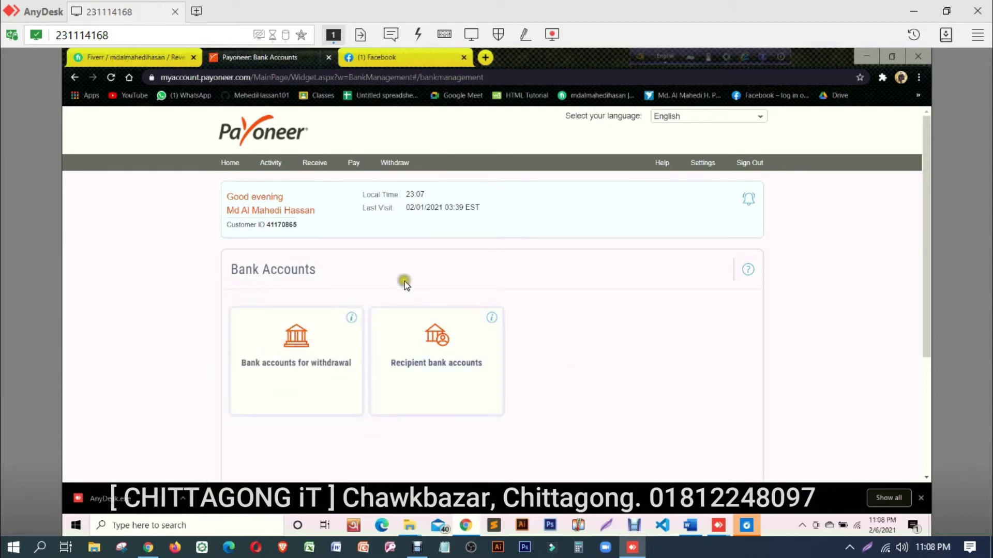
Return to the Fiverr earnings page, confirm the $104 bank transfer withdrawal and dismiss the completion dialog
click(152, 60)
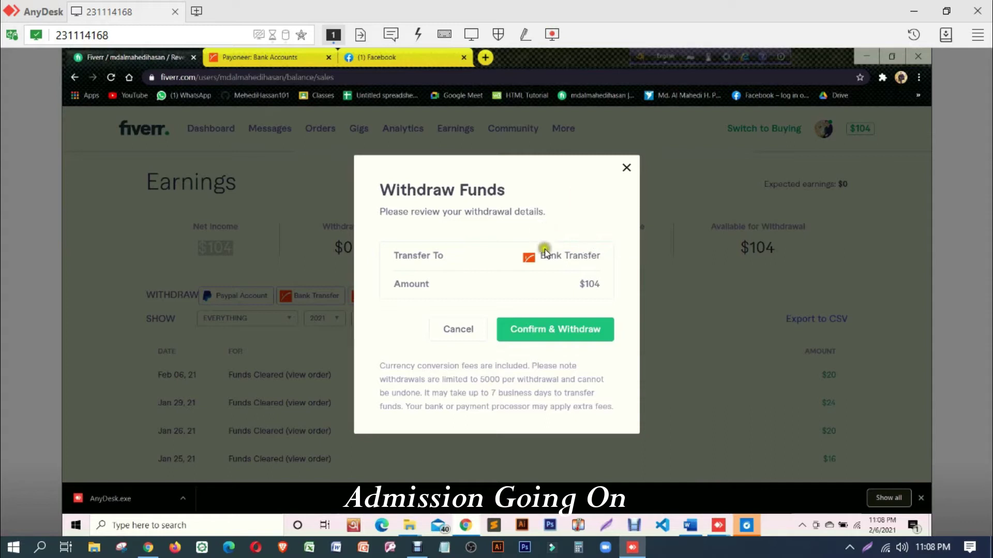
drag(389, 212, 534, 209)
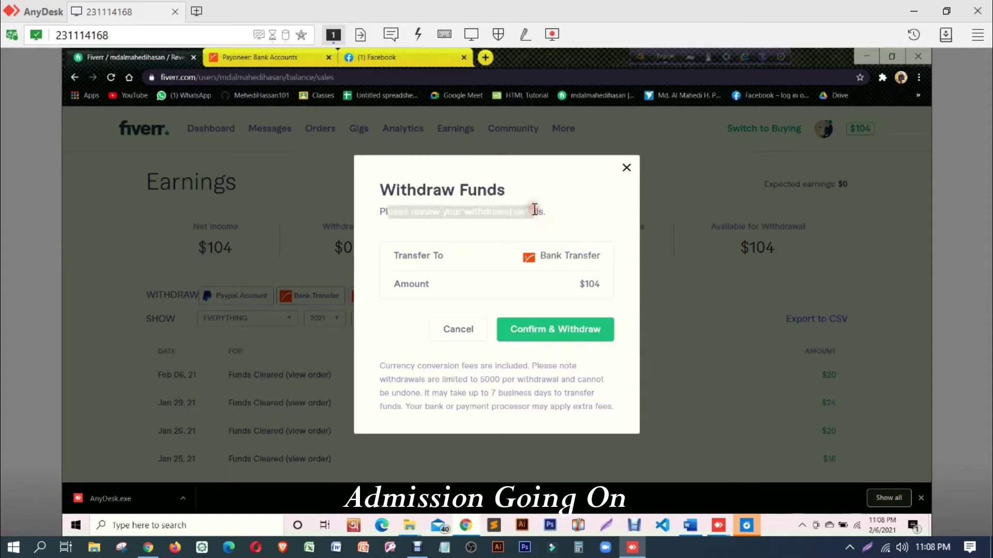
click(607, 340)
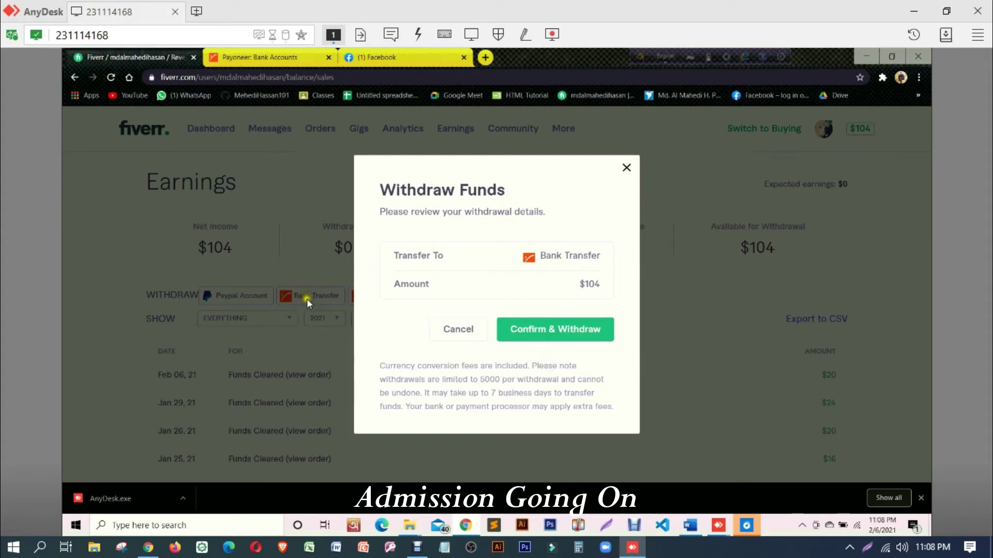
click(539, 332)
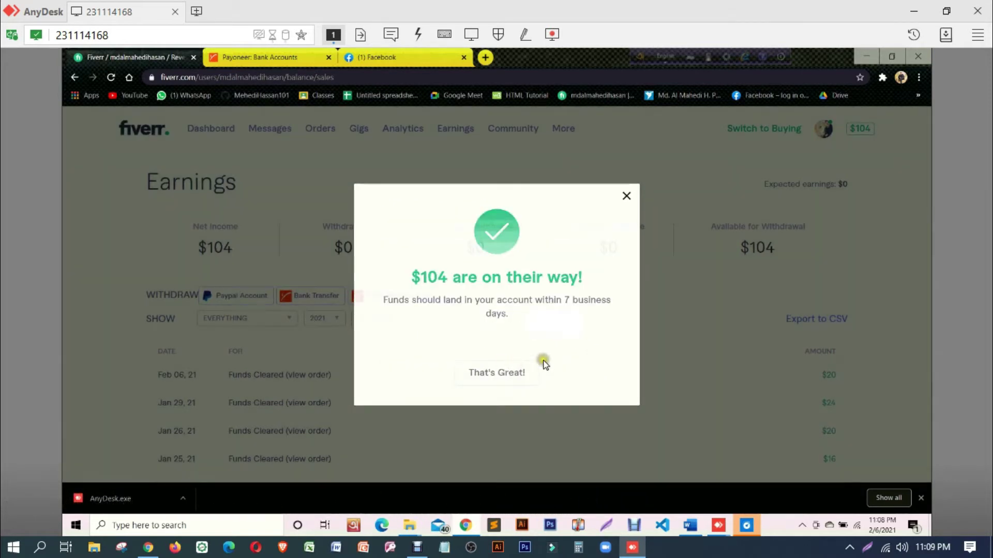
click(538, 367)
click(431, 170)
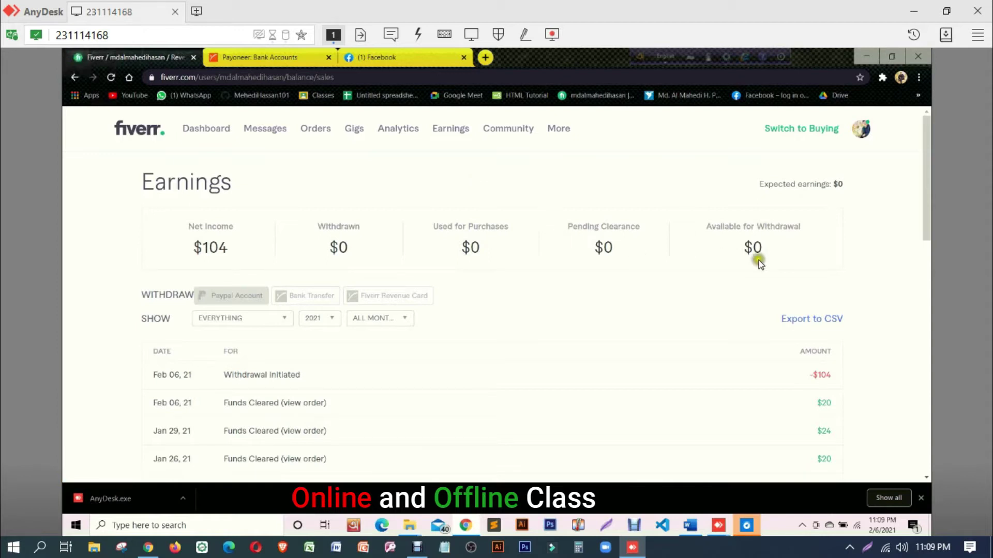
Check the amount available for withdrawal on the Fiverr earnings page
drag(778, 249, 705, 186)
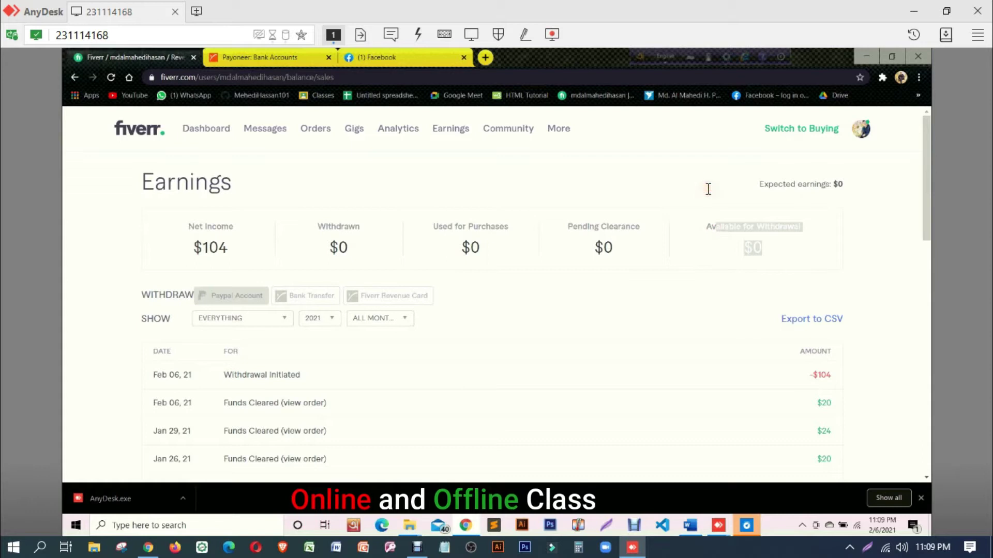
click(705, 187)
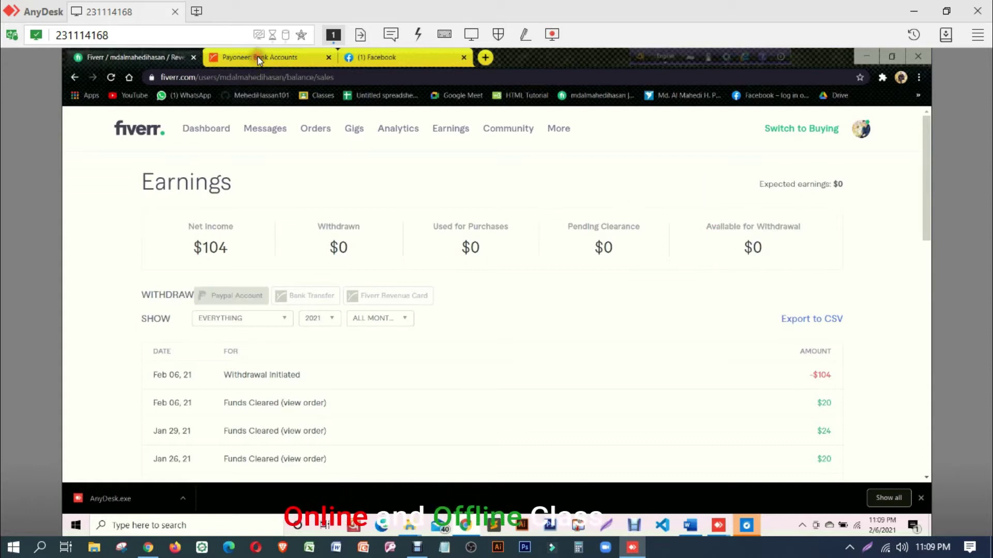
click(257, 57)
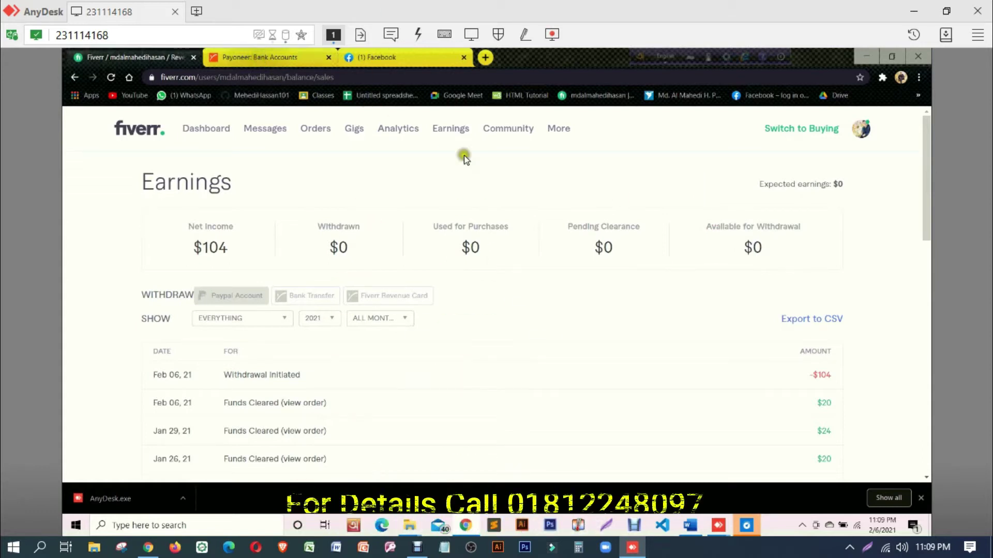
drag(406, 208, 545, 217)
click(545, 217)
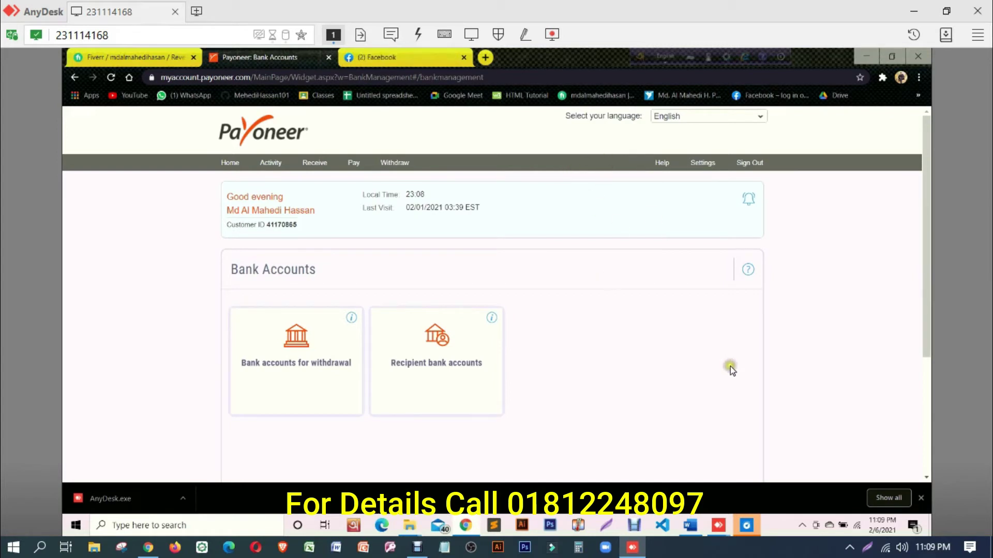
Switch to Payoneer and reload its page to check for the funds transferred from Fiverr
click(260, 56)
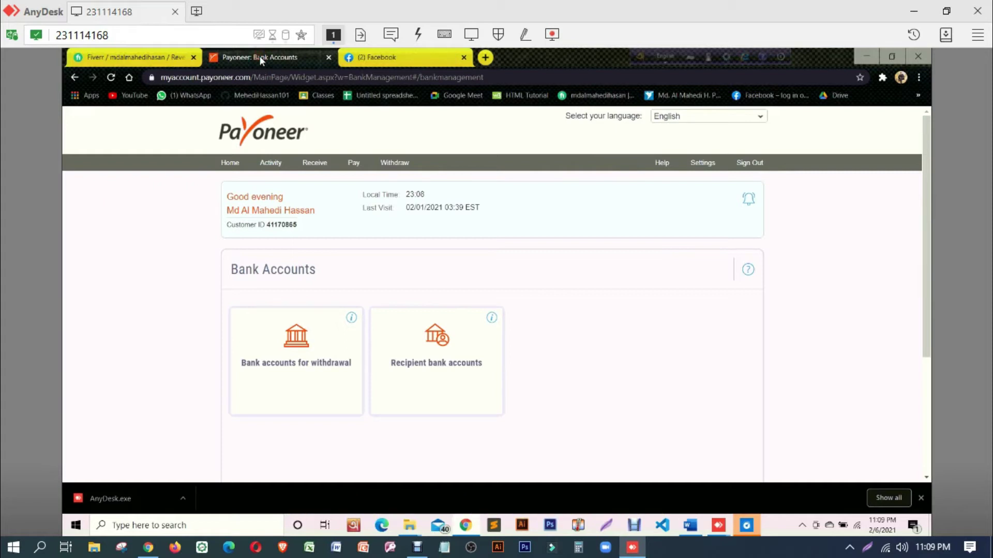
click(260, 56)
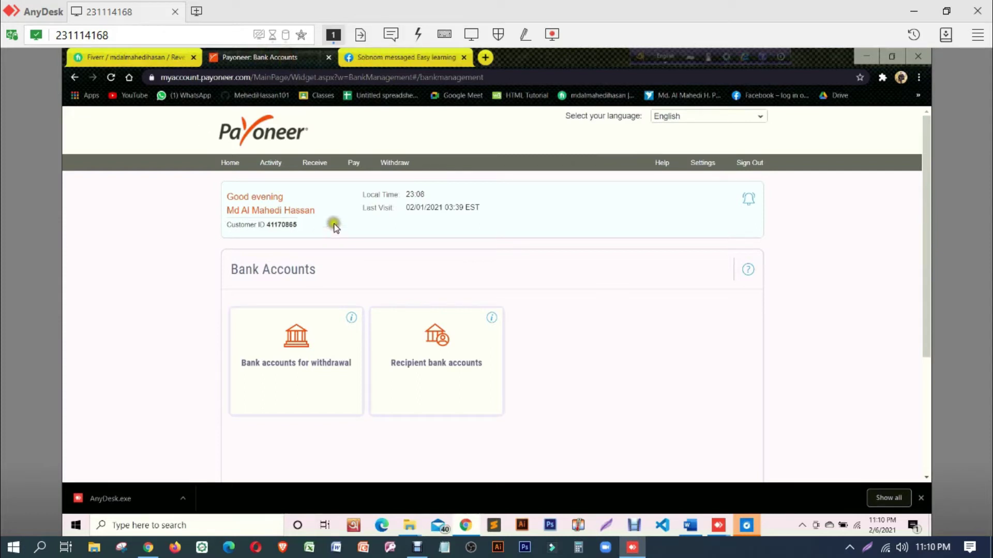
click(113, 78)
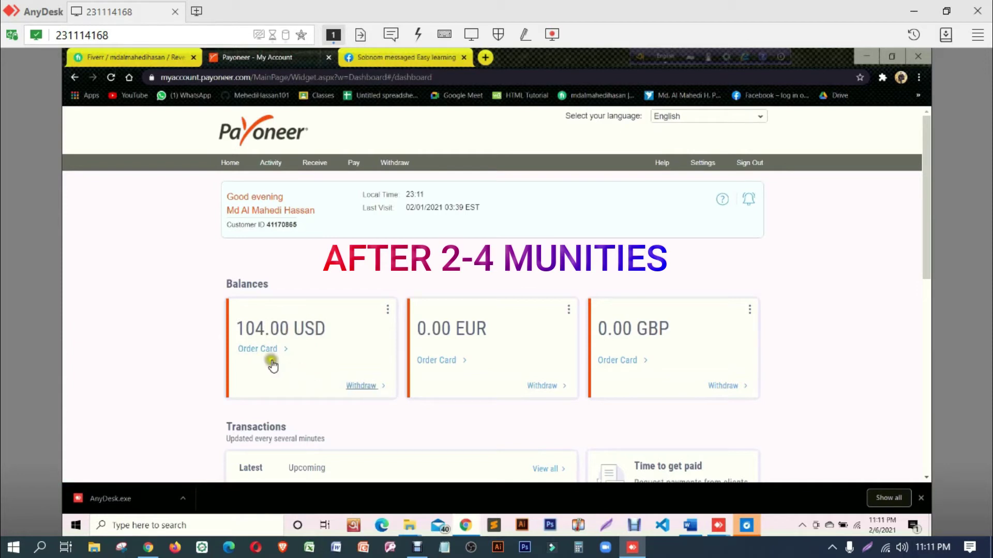
Open the card order form for the Payoneer USD balance and review its currency and shipping address
click(266, 351)
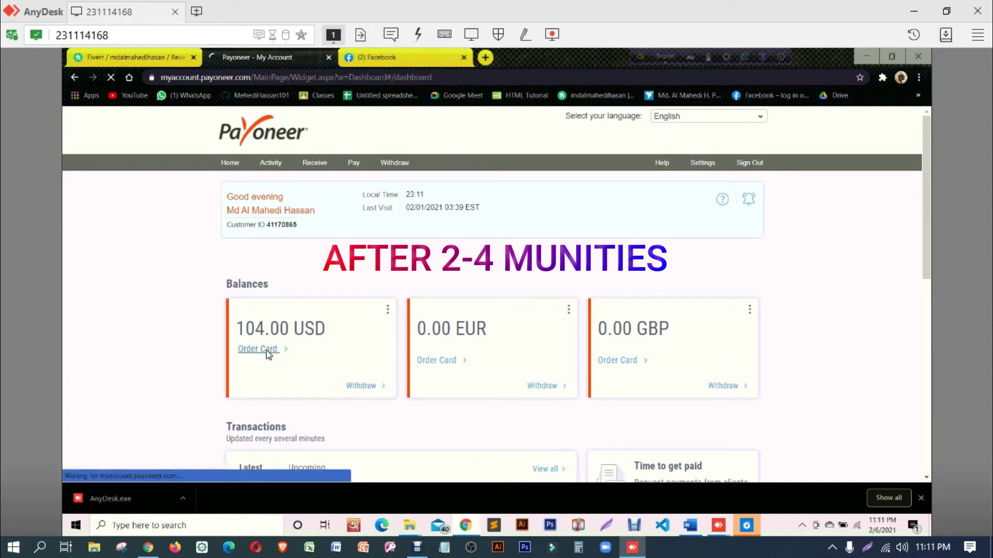
click(267, 350)
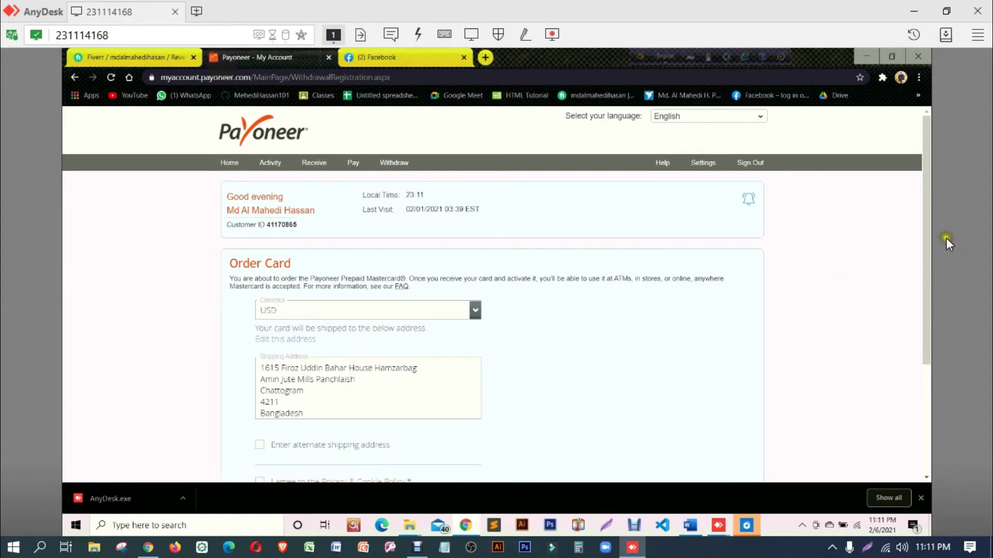
drag(929, 210, 932, 287)
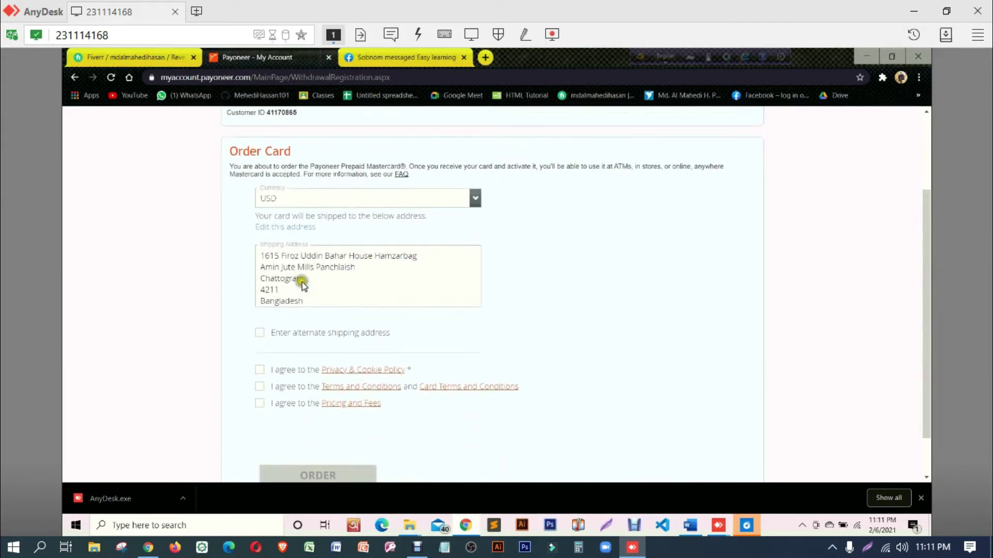
click(340, 277)
Agree to the Privacy & Cookie Policy, the Terms and Conditions with Card Terms, and the Pricing and Fees
click(260, 370)
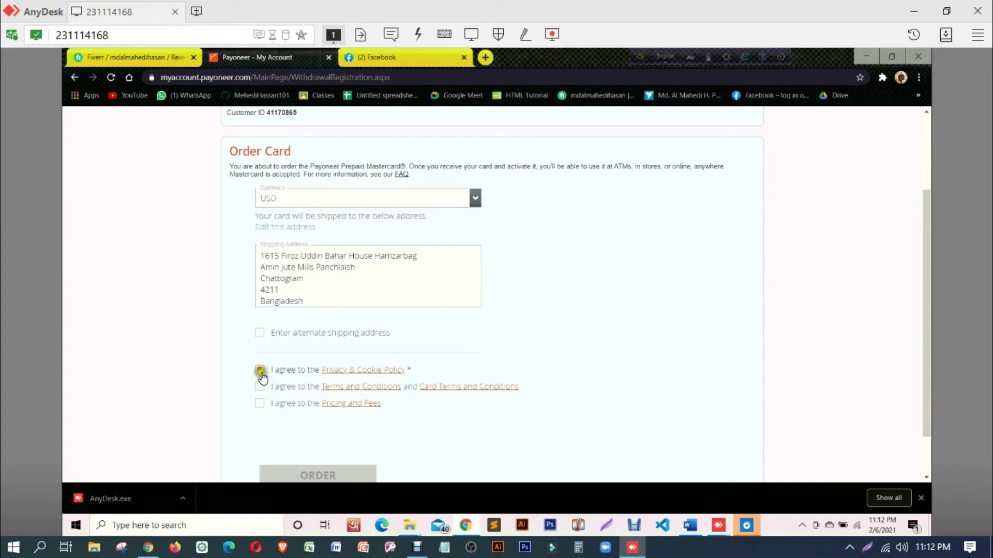
click(259, 387)
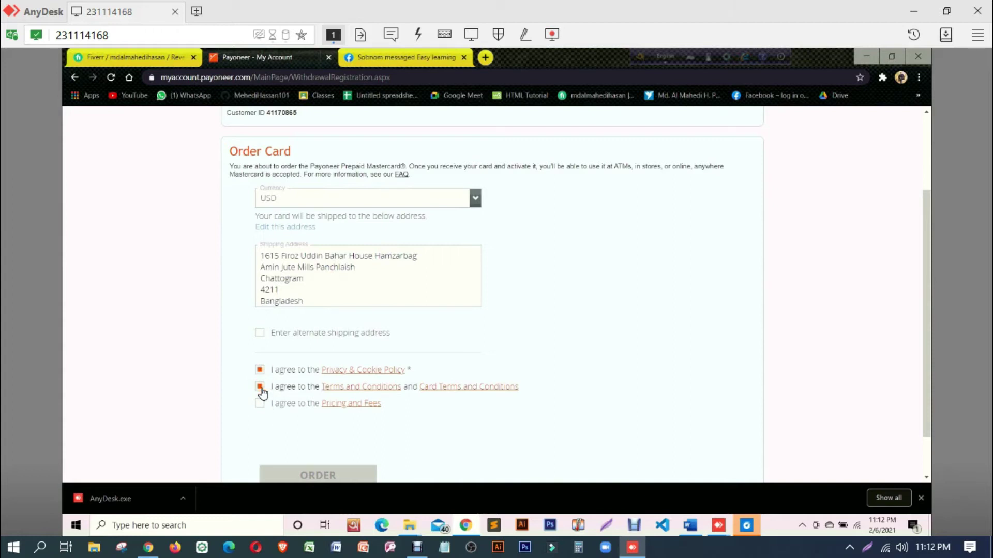
click(260, 405)
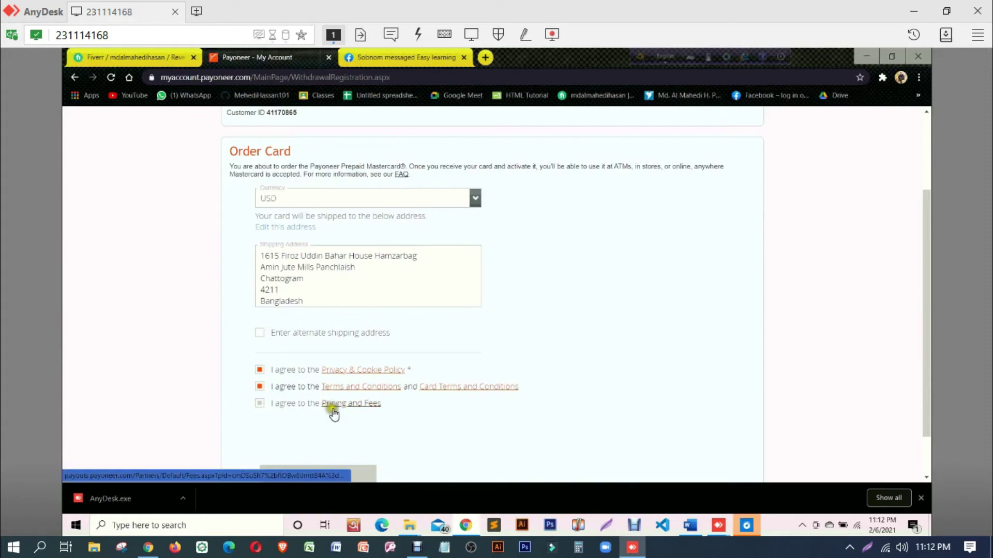
click(260, 404)
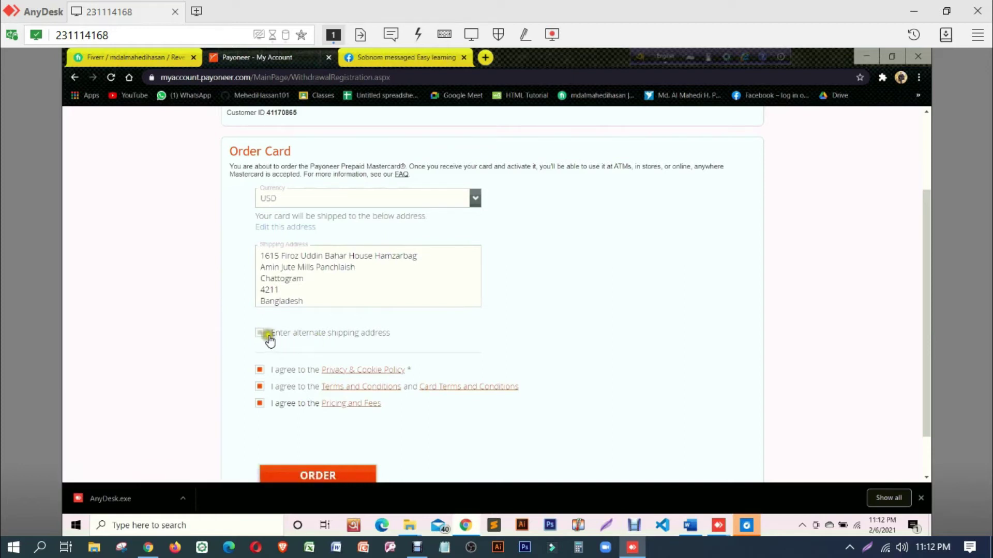
Close the browser's downloads bar and submit the Payoneer card order
click(528, 327)
click(338, 474)
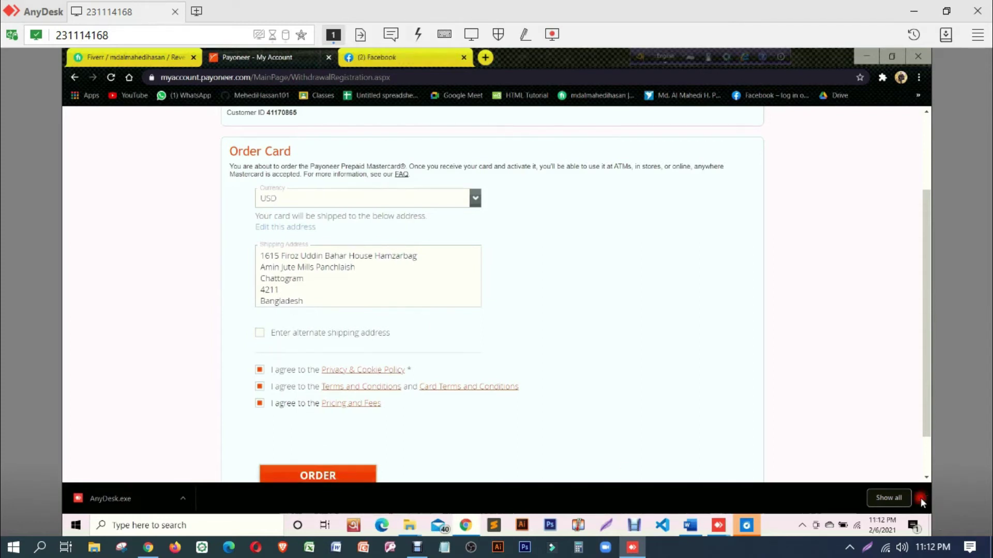
click(921, 497)
click(328, 478)
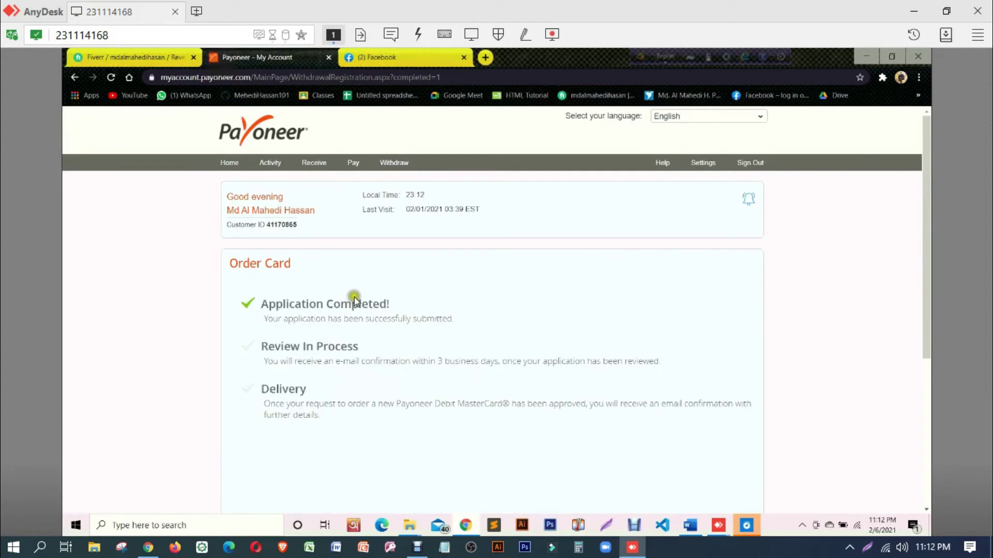
Read the application, review and delivery stages listed on the card order page
drag(262, 304, 391, 305)
drag(335, 347, 281, 348)
click(293, 396)
drag(444, 408, 600, 410)
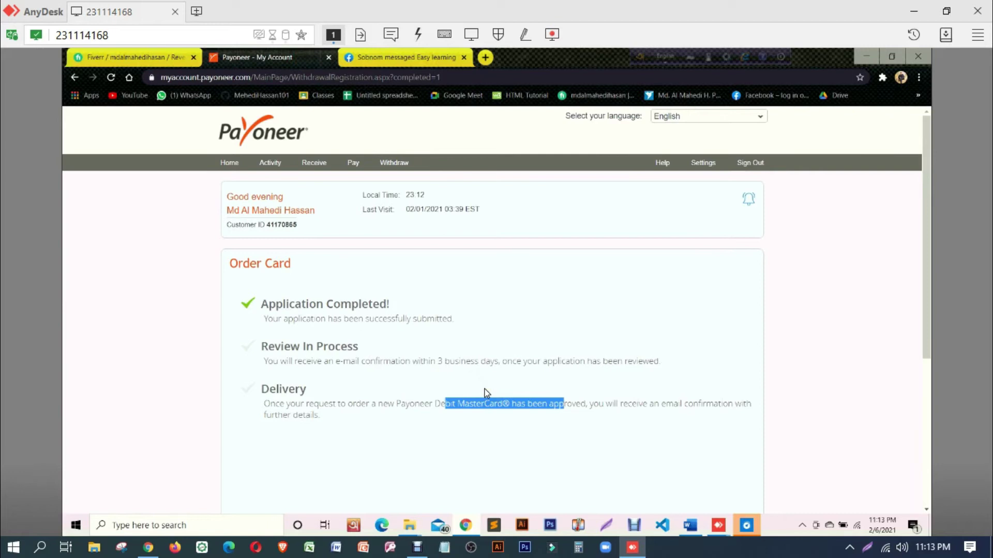
scroll(486, 392, down, 1)
scroll(485, 389, up, 1)
Return to the Payoneer home page and open the bank withdrawal form for the USD balance
click(232, 164)
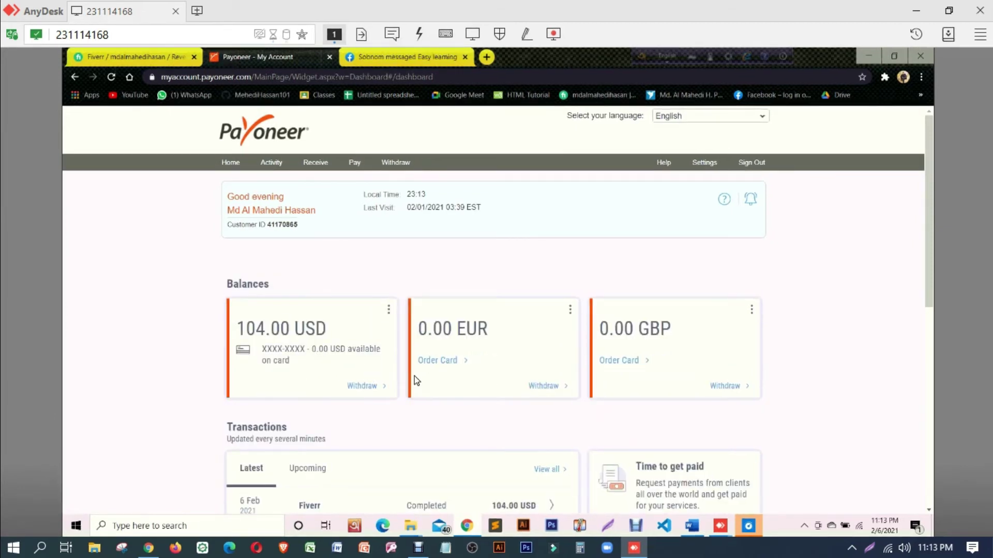
click(365, 388)
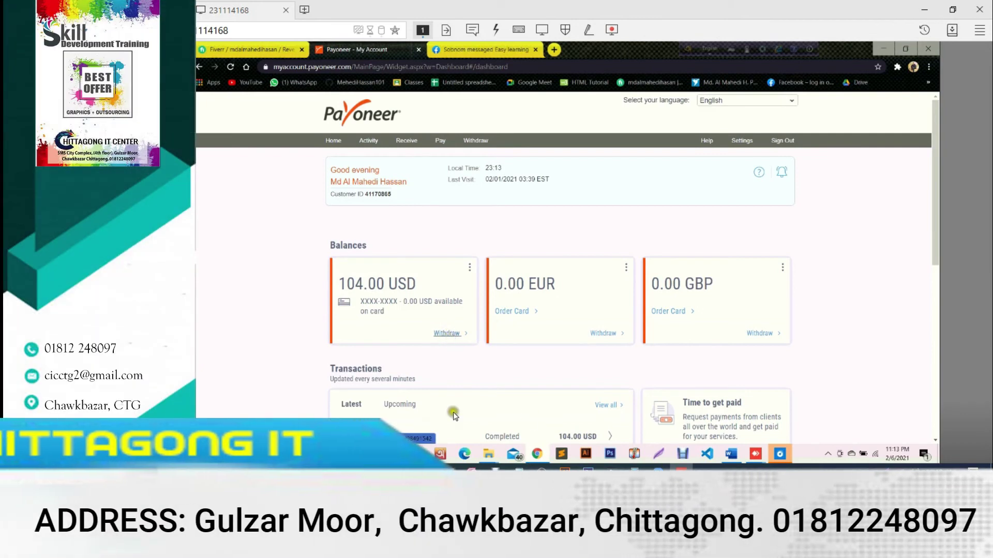
click(446, 334)
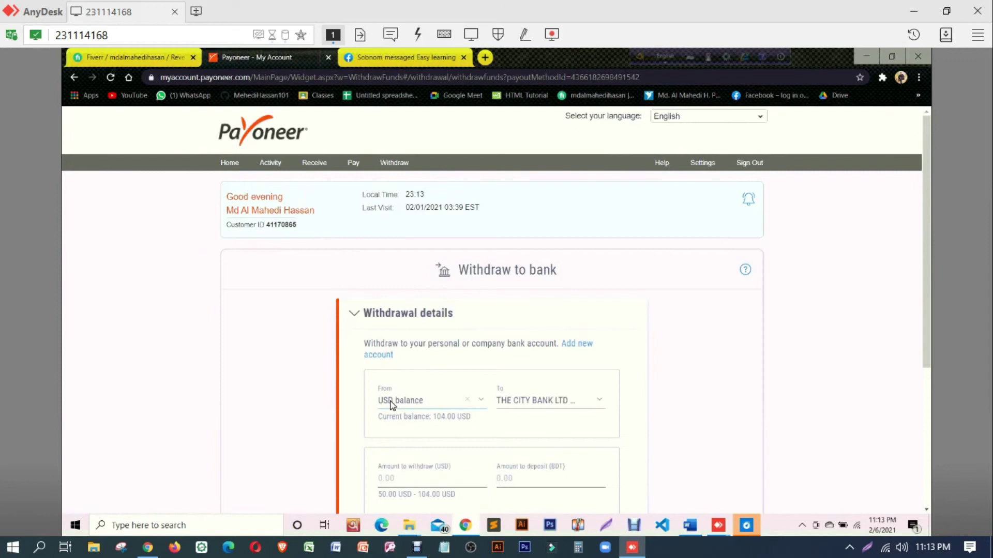
Set the amount to withdraw from the USD balance to THE CITY BANK LTD account to 104 USD
drag(926, 257, 930, 293)
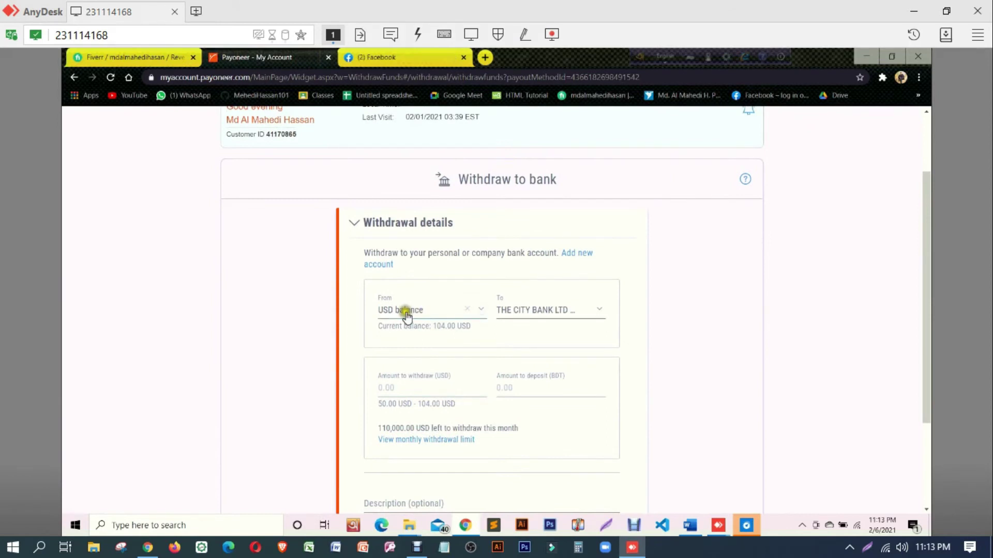
click(404, 387)
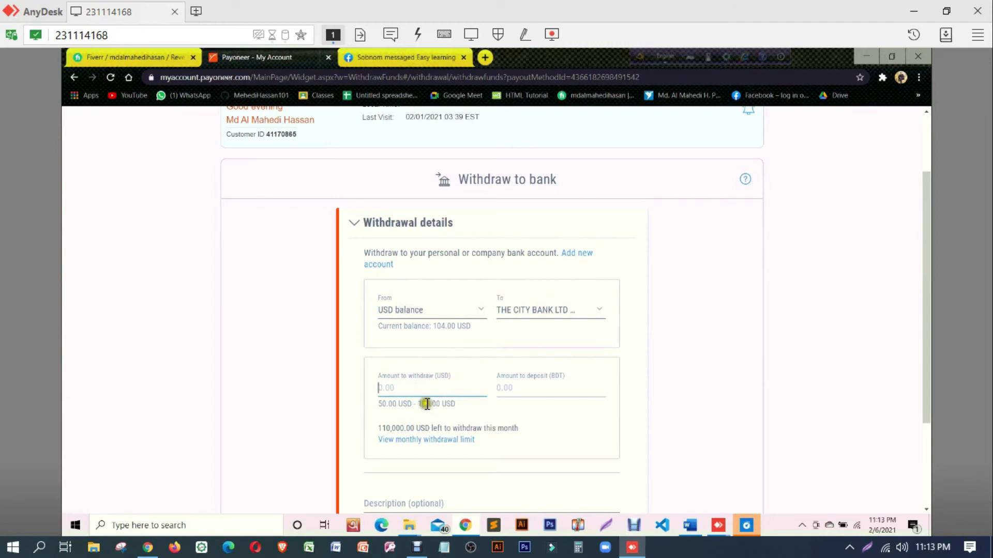
text(1)
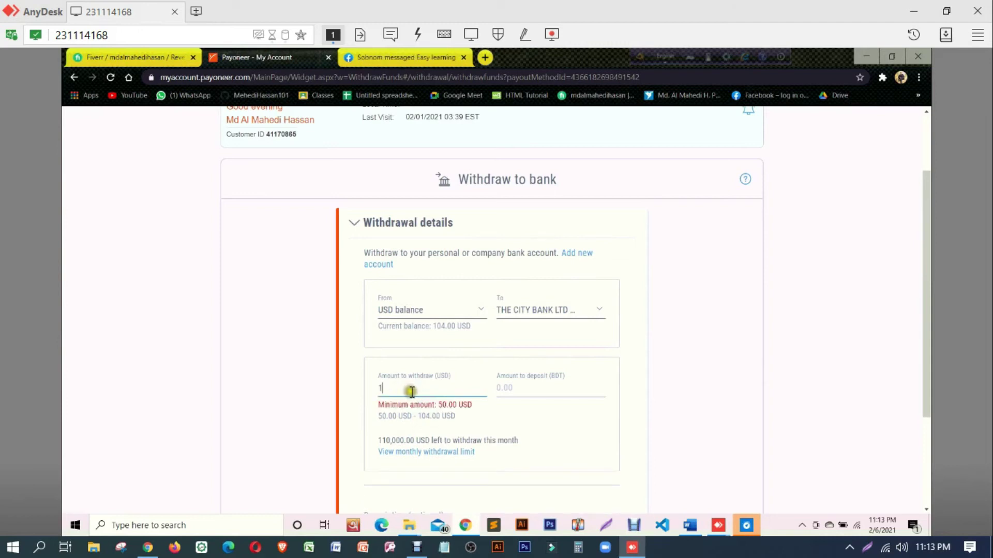
text(04)
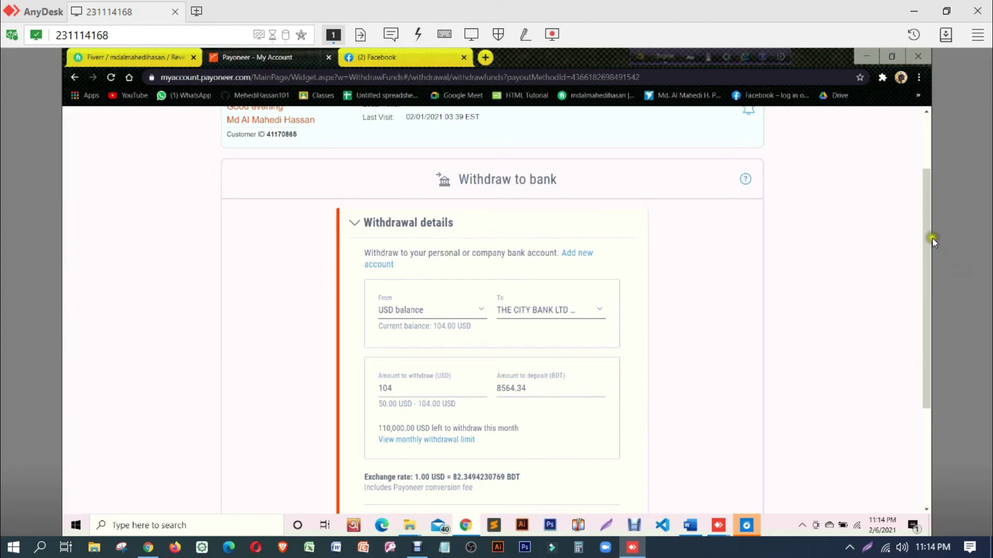
Add the description "Freelancing Income" to the bank withdrawal and send the form to review
drag(926, 233, 927, 327)
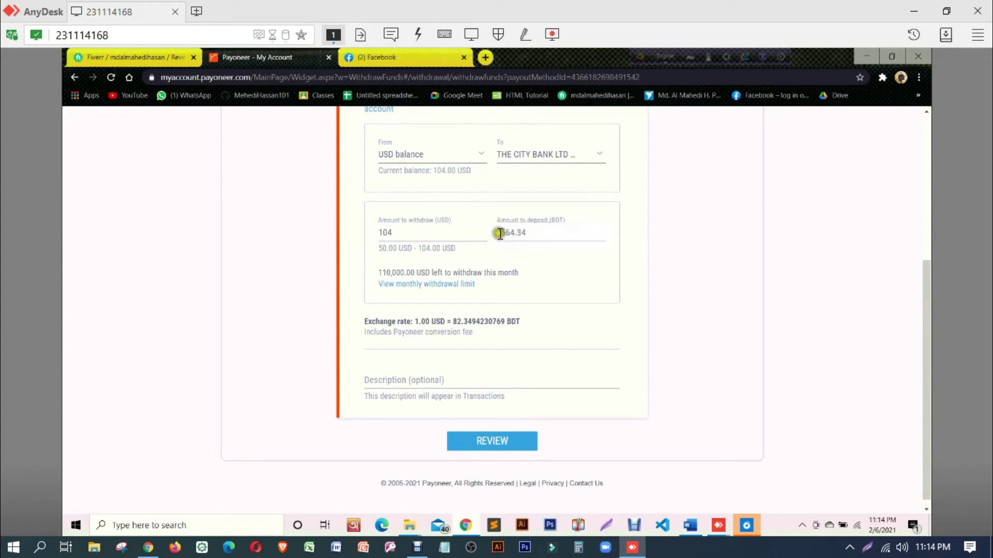
click(406, 381)
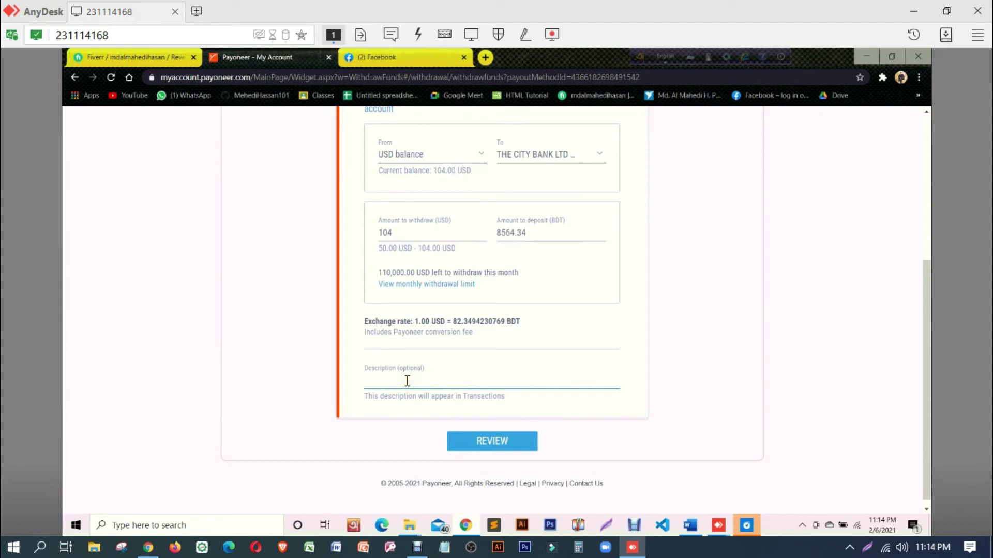
text(Freelancing)
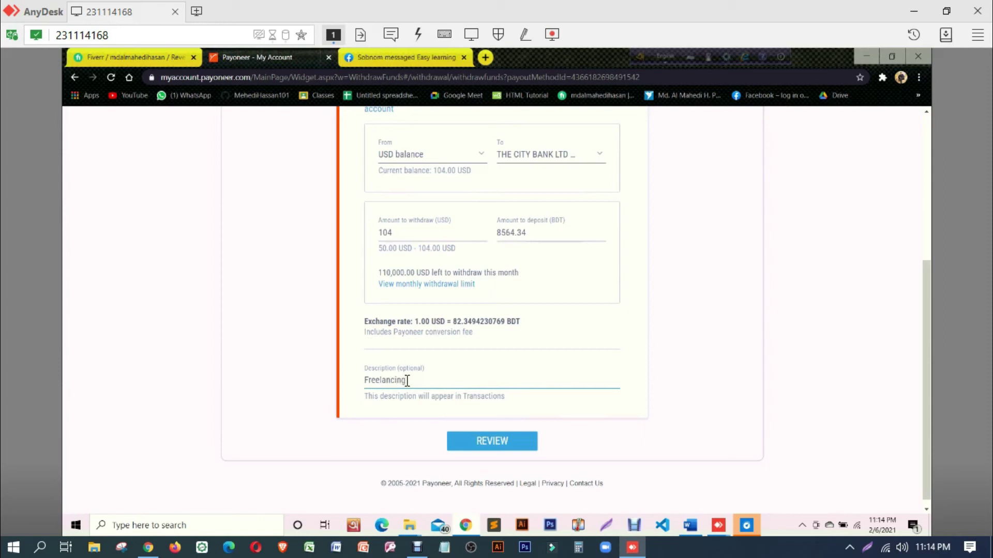
text( Income)
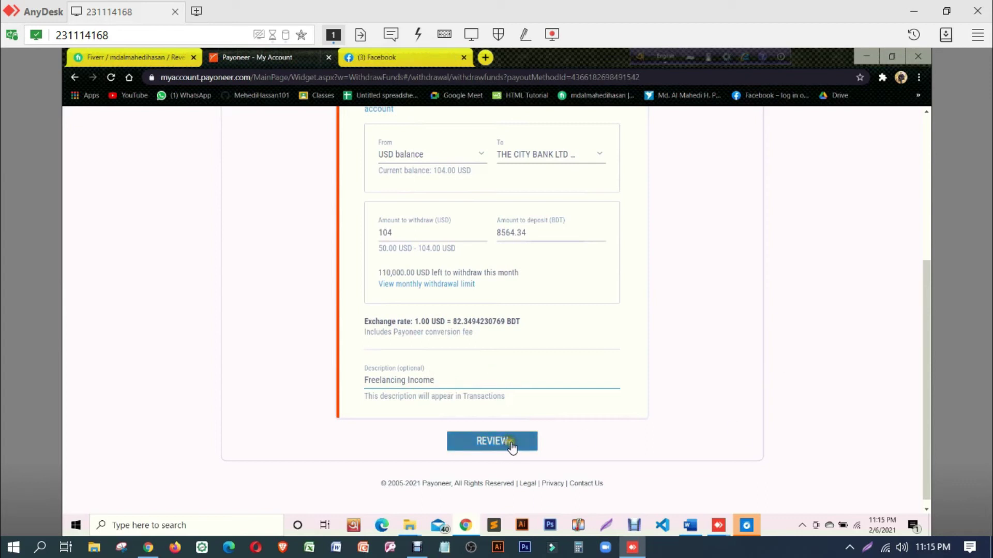
click(483, 443)
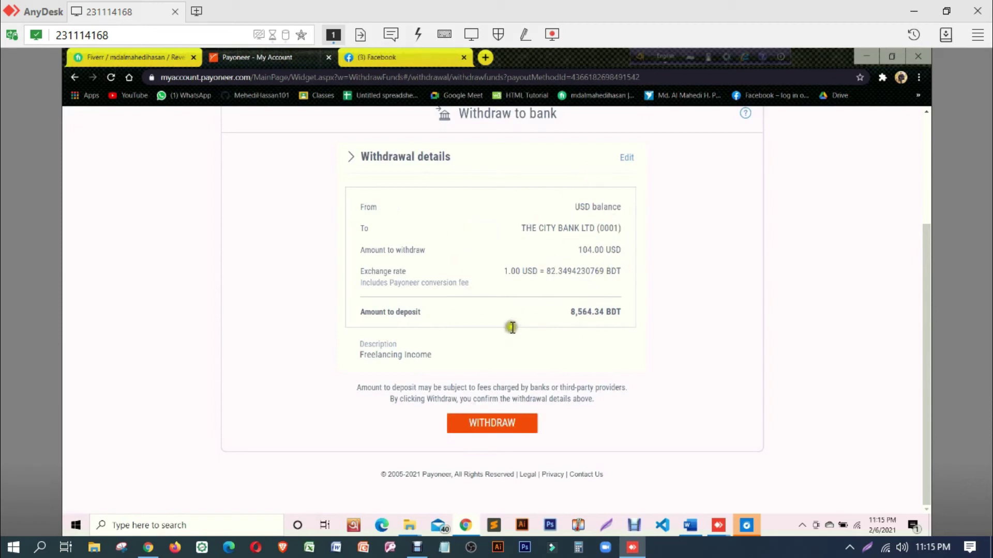
Confirm the reviewed withdrawal of 104 USD to THE CITY BANK LTD
click(498, 427)
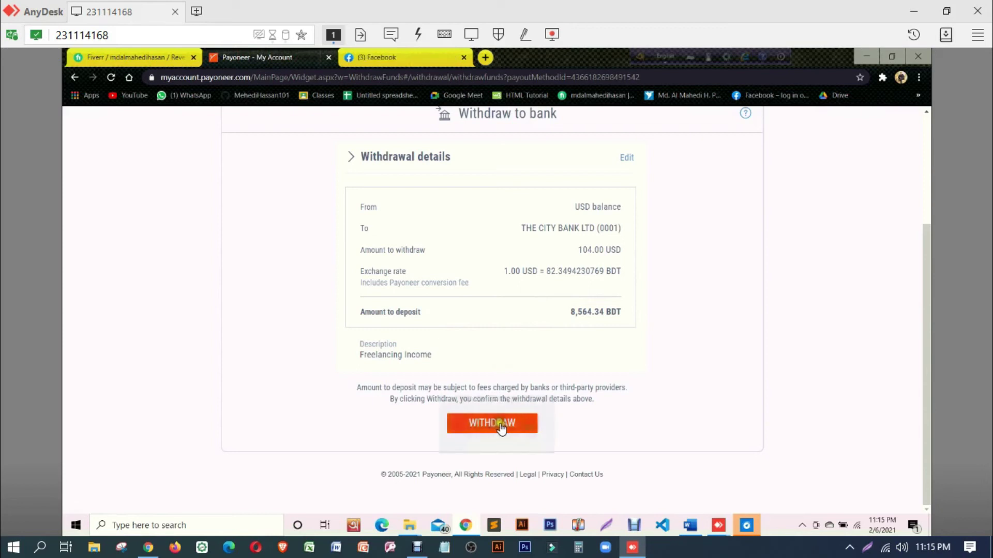
click(502, 428)
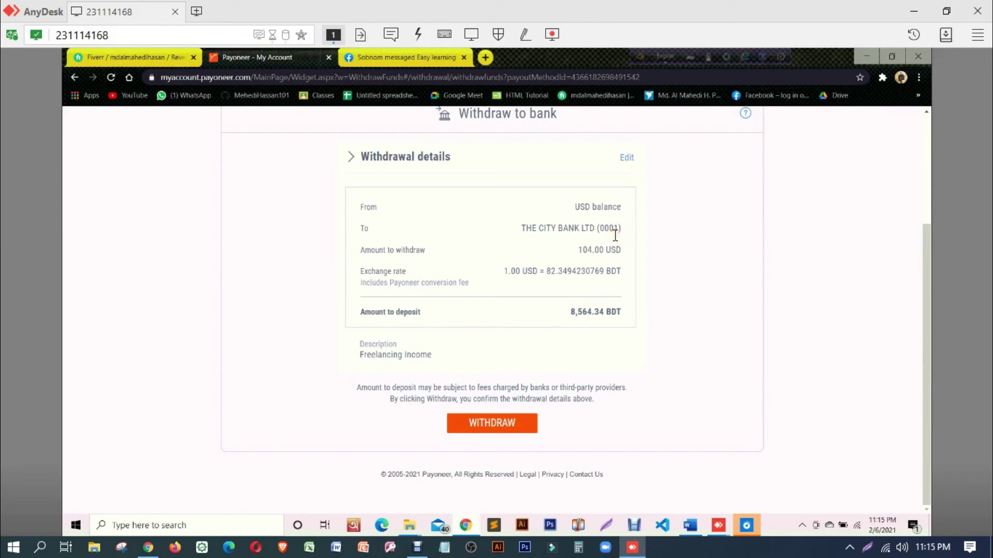
click(505, 429)
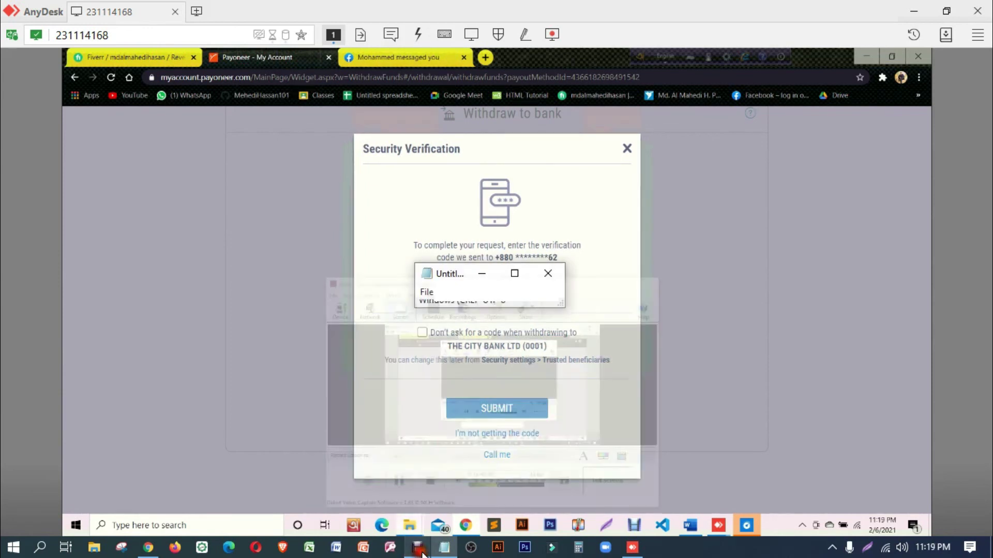
Request the verification code by phone call and submit the security verification for the withdrawal
click(507, 458)
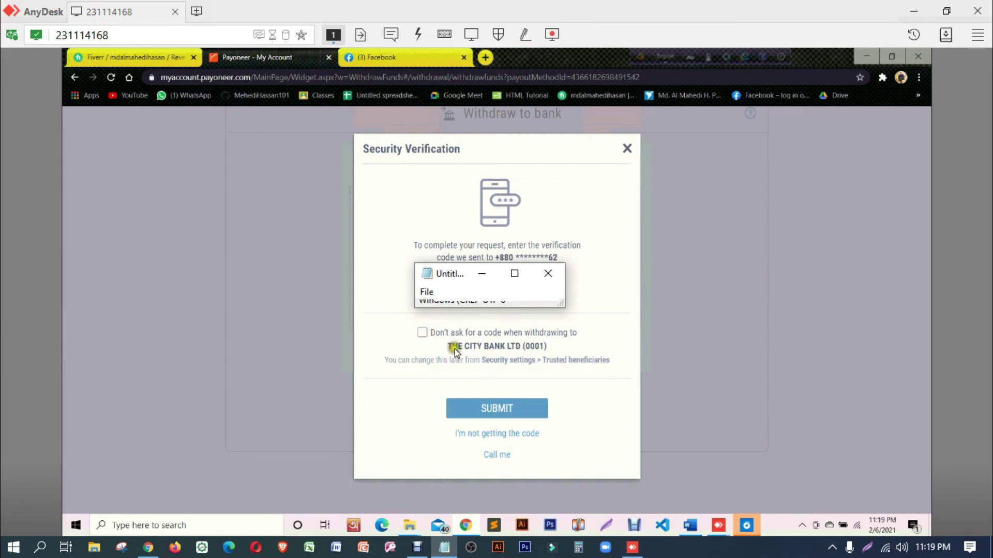
click(499, 407)
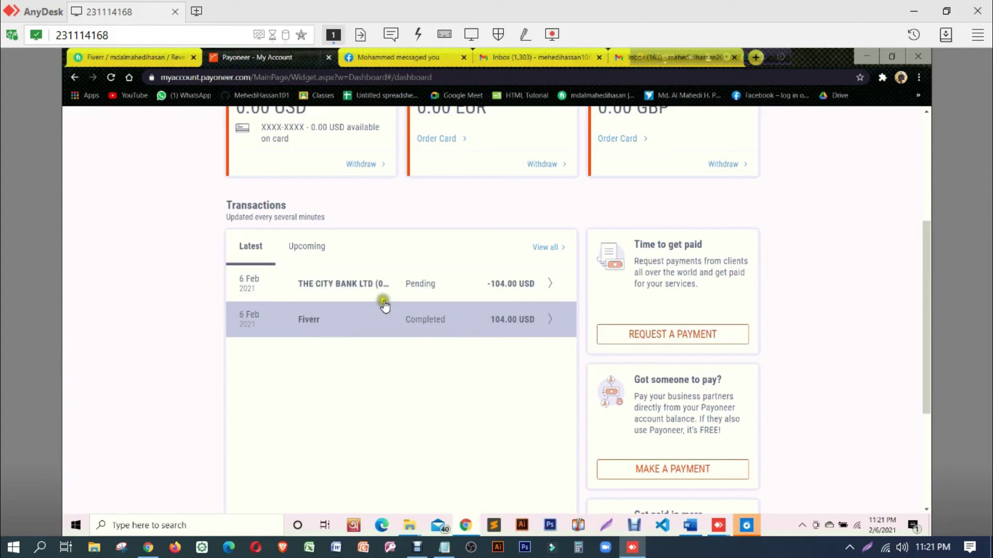
Read the transaction and transfer details of the pending THE CITY BANK LTD withdrawal, and close them
click(366, 284)
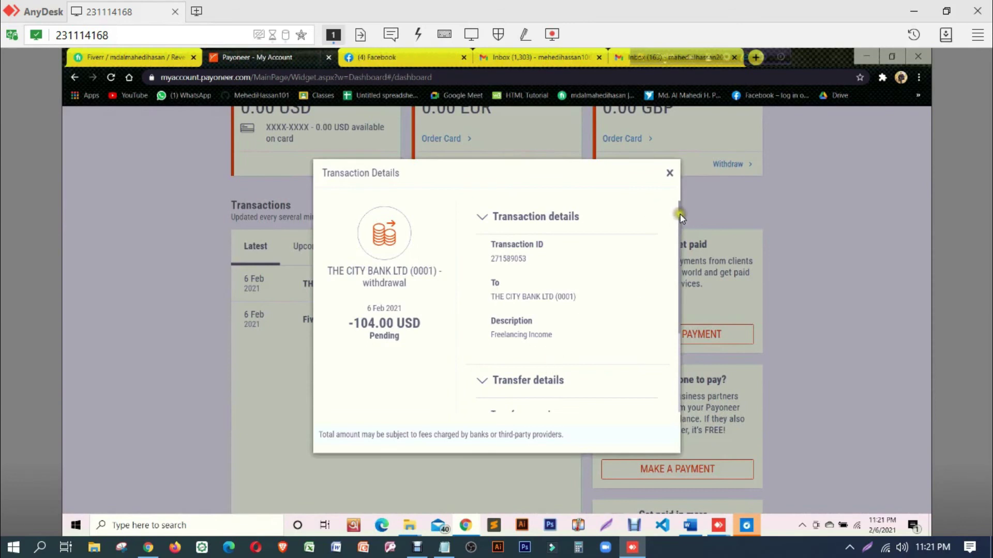
drag(679, 215, 512, 398)
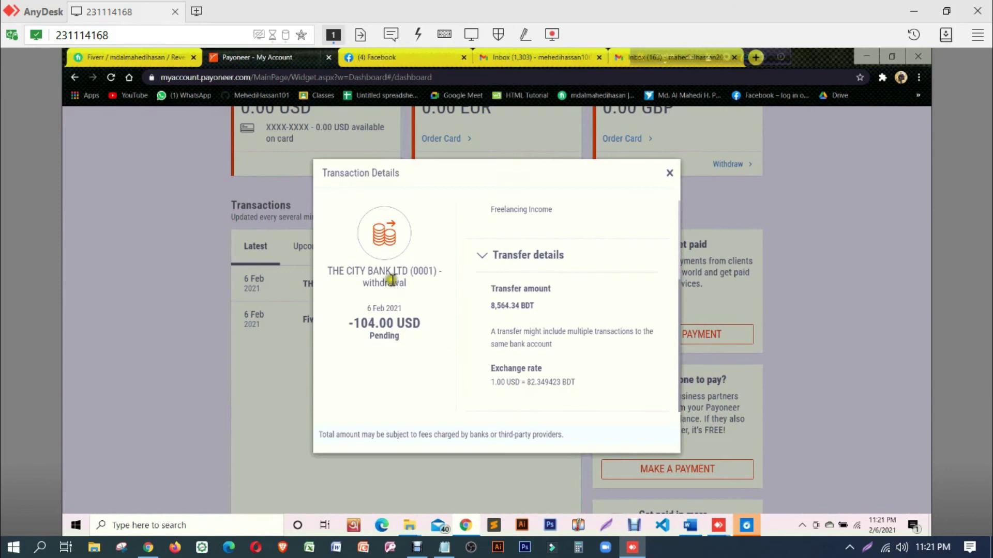
scroll(502, 279, up, 2)
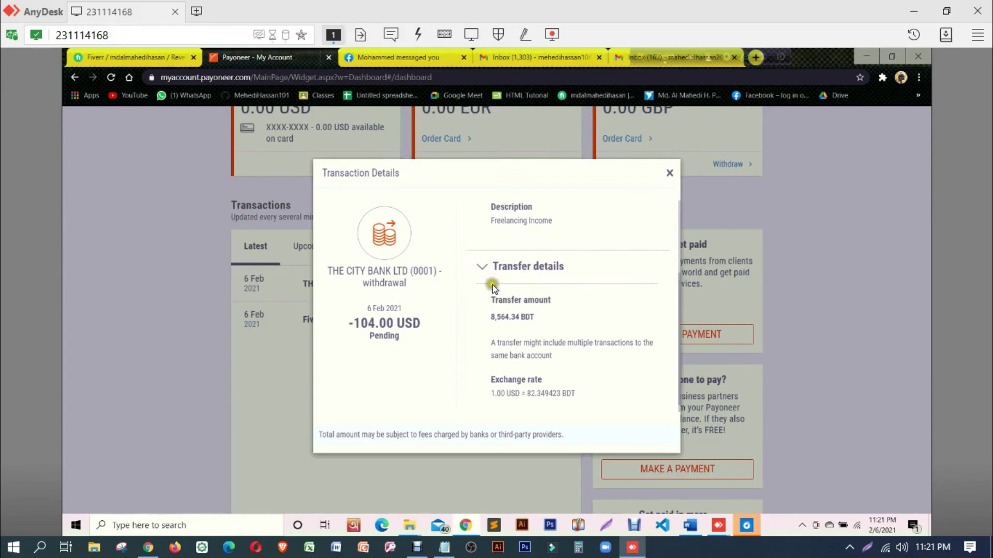
click(483, 313)
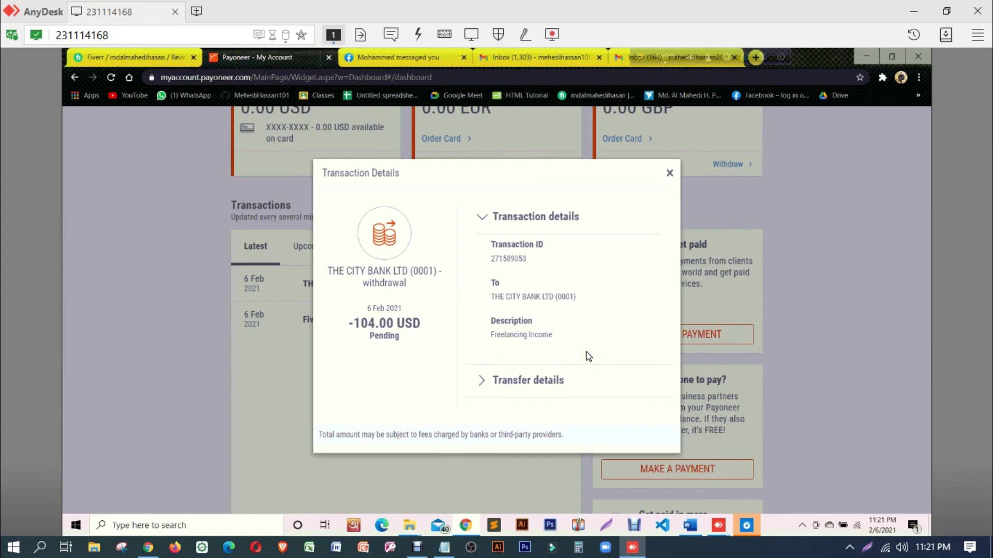
click(670, 174)
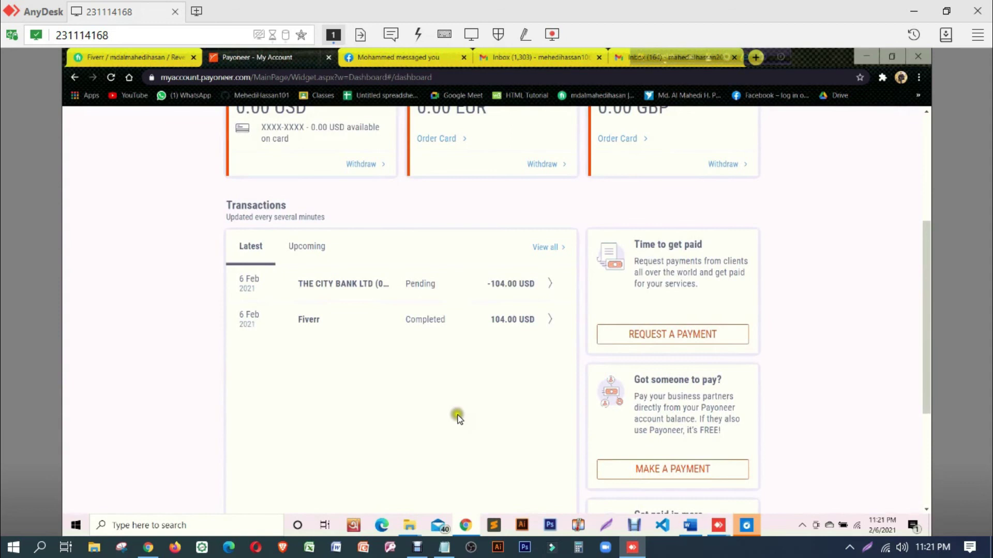
Check the USD, EUR and GBP balances on the account dashboard
scroll(742, 275, up, 2)
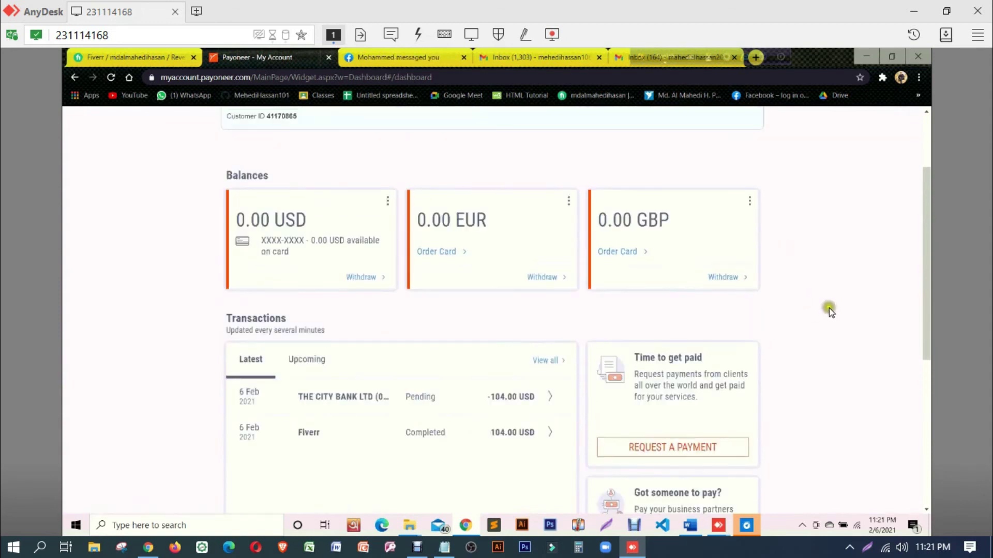
click(869, 293)
scroll(861, 313, up, 2)
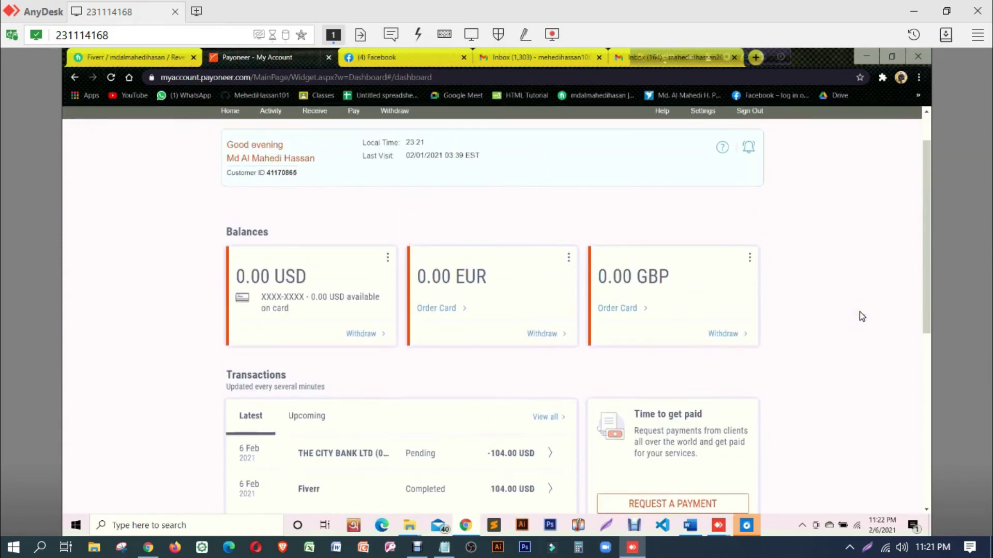
scroll(861, 315, up, 1)
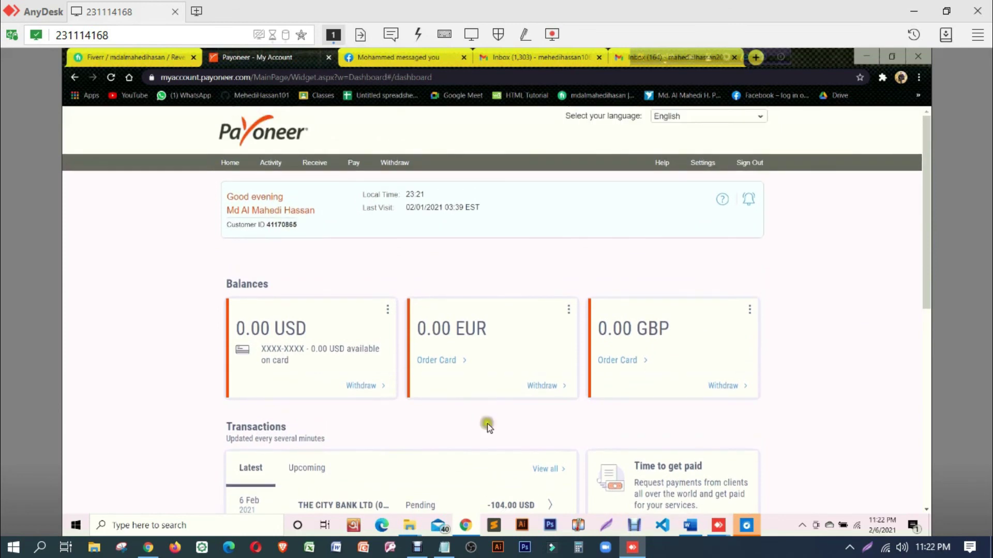
click(417, 547)
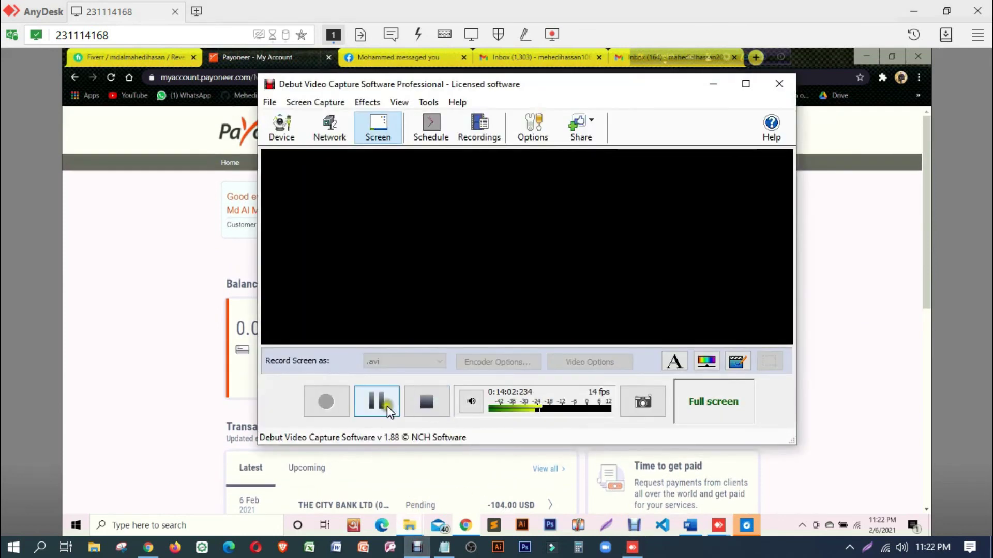
click(386, 405)
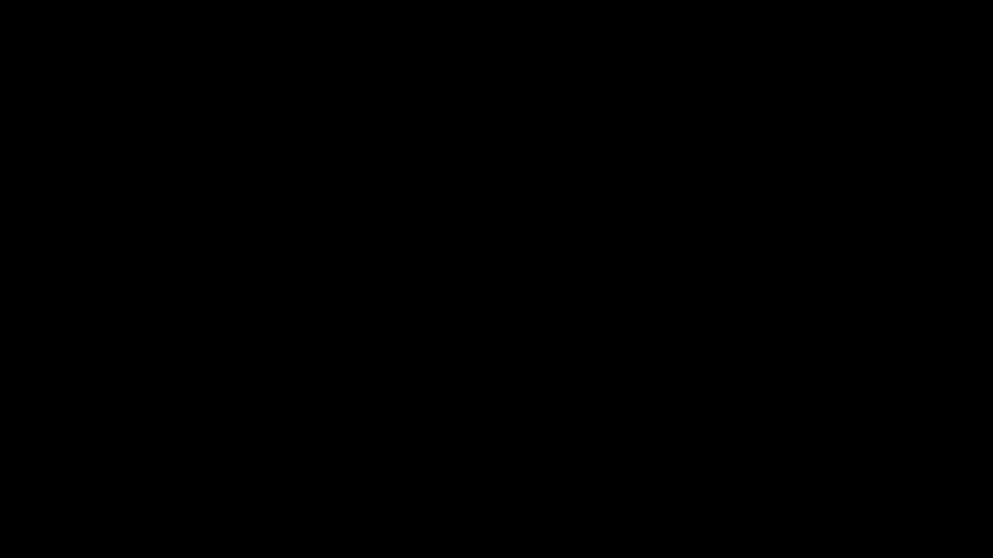